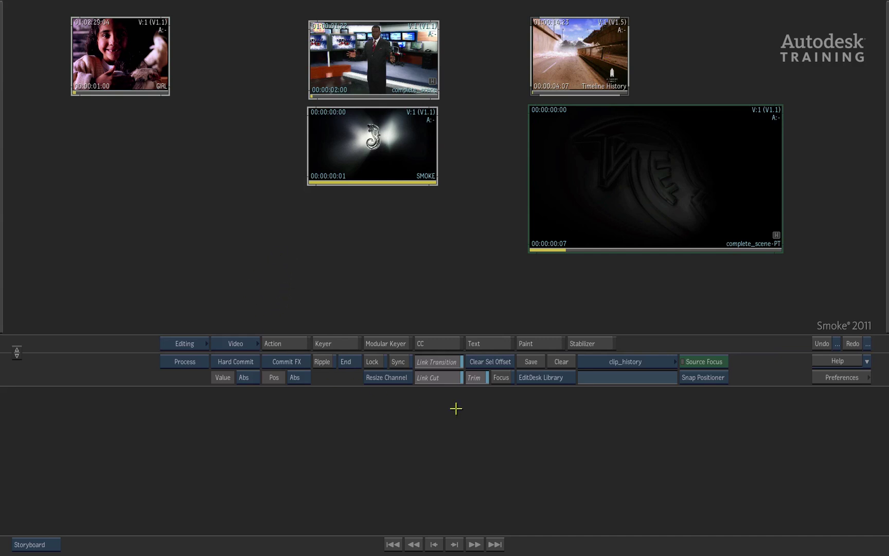
In Preferences, set Default Processing to Process & Create History and History to Keep Intermediates+Src, then exit
click(838, 376)
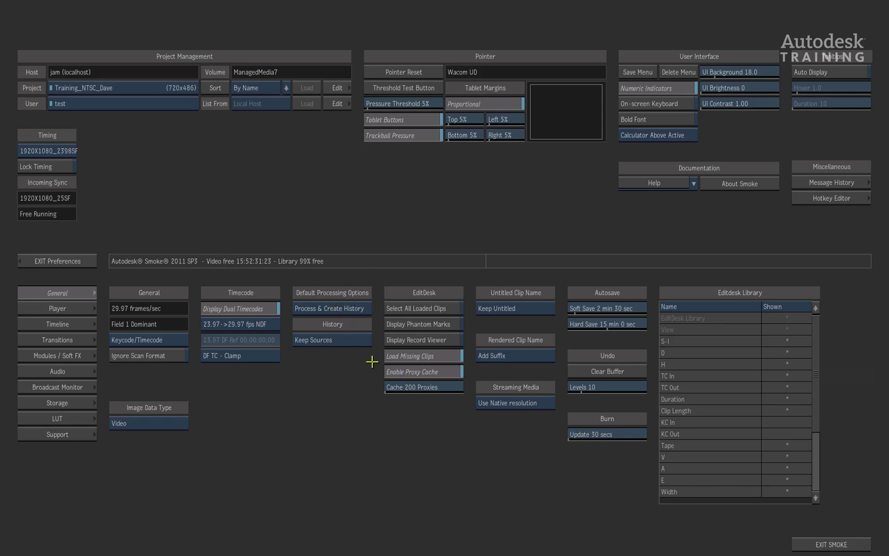
click(364, 309)
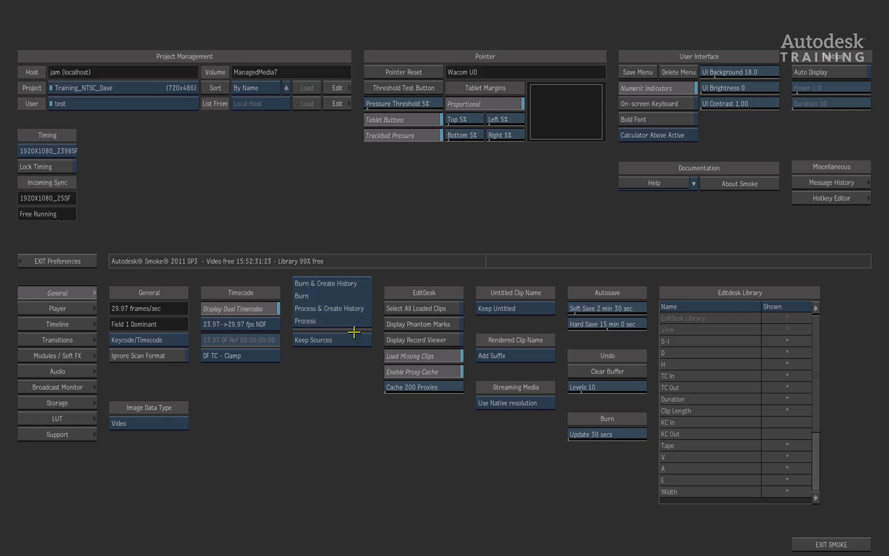
click(353, 323)
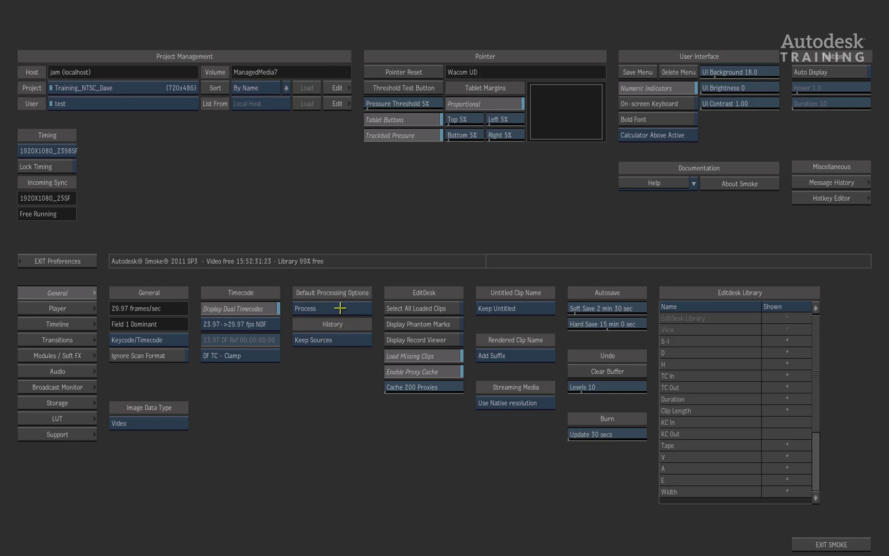
click(340, 309)
click(342, 296)
click(354, 341)
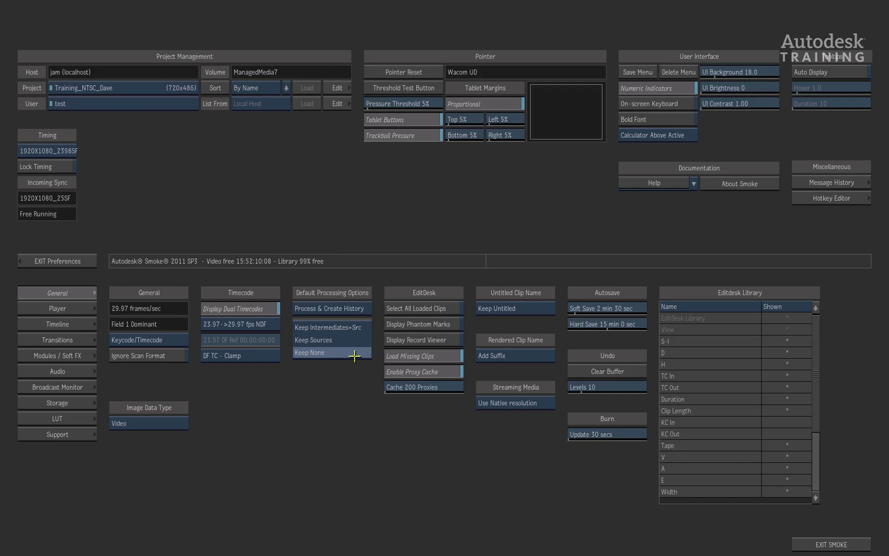
click(359, 327)
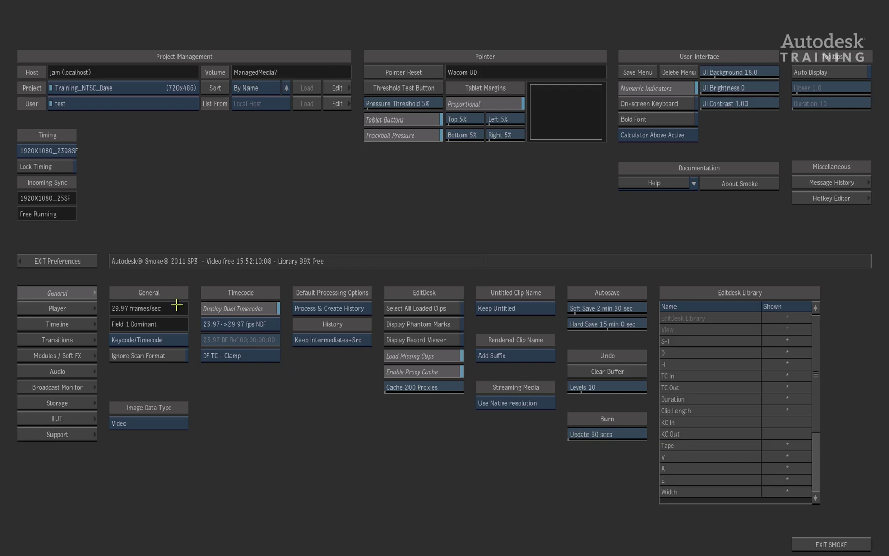
click(83, 260)
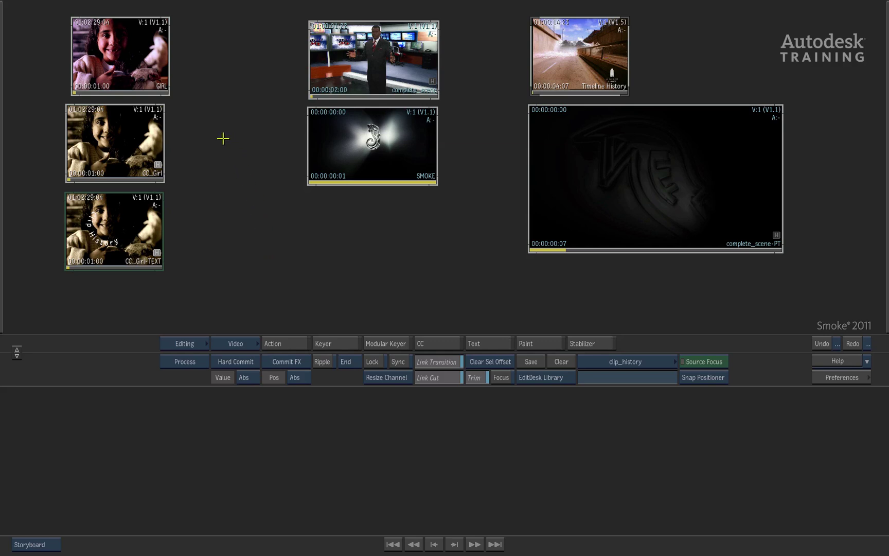
click(143, 87)
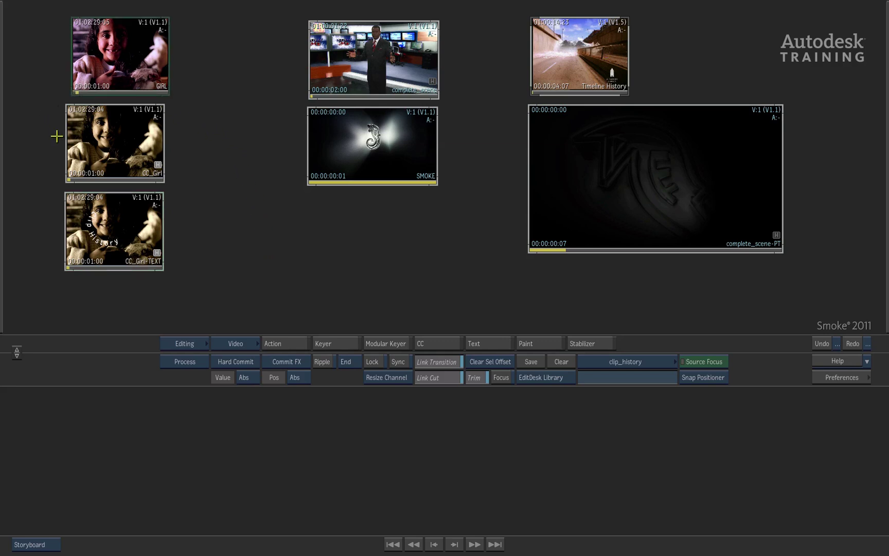
click(87, 168)
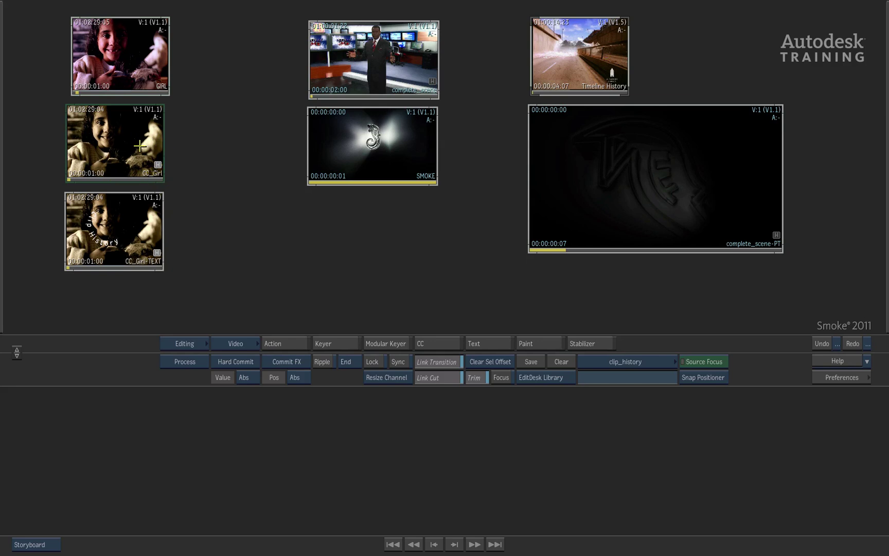
mouse_move(76, 257)
mouse_down()
mouse_move(190, 252)
mouse_move(28, 264)
mouse_up()
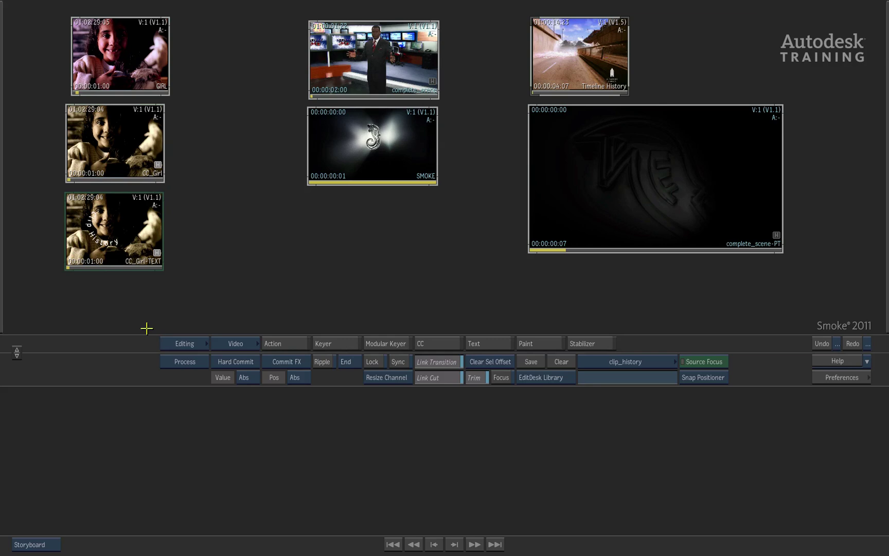
click(484, 345)
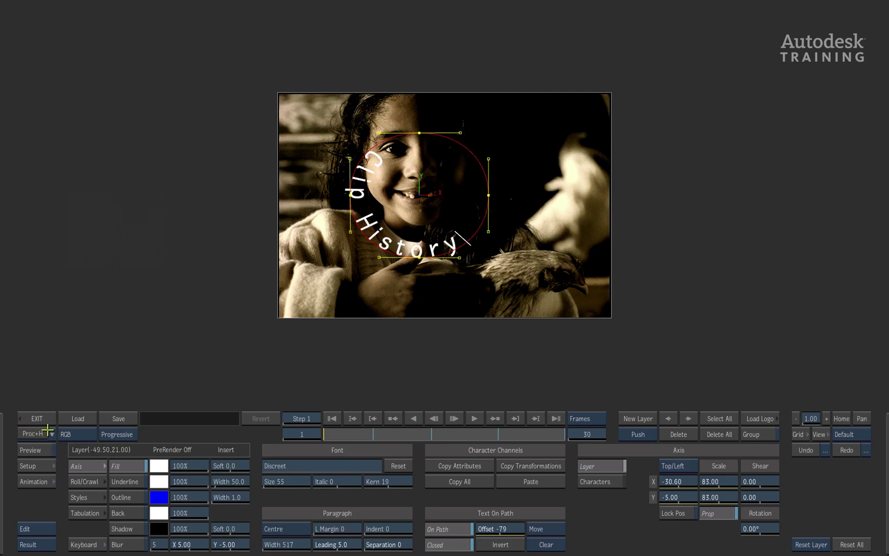
click(46, 424)
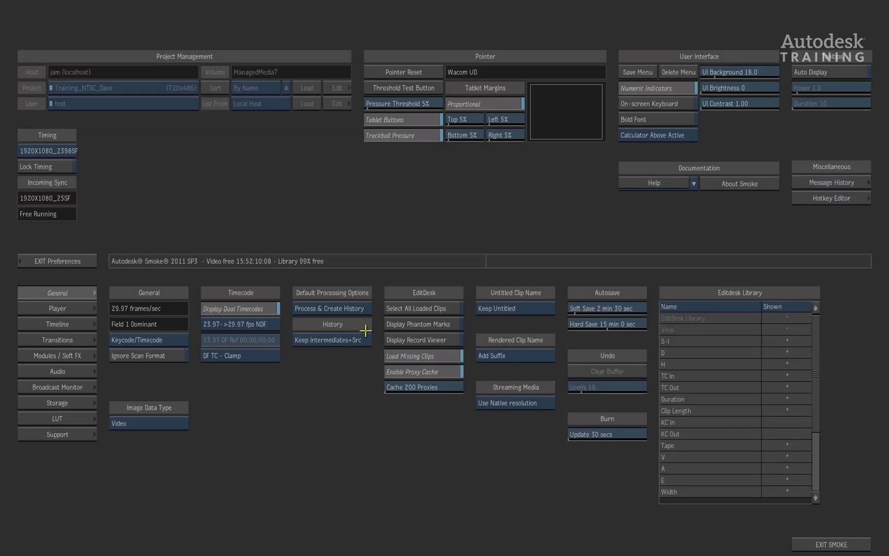
click(81, 261)
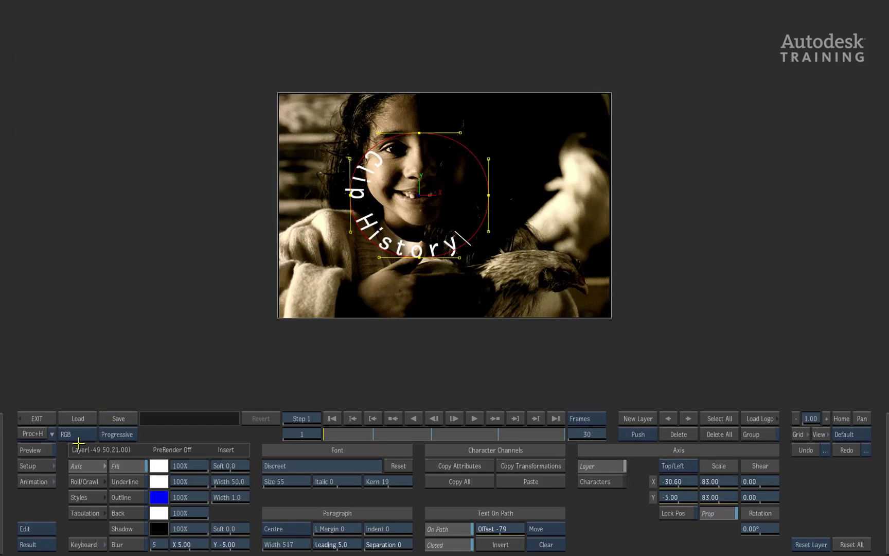
click(52, 434)
click(37, 418)
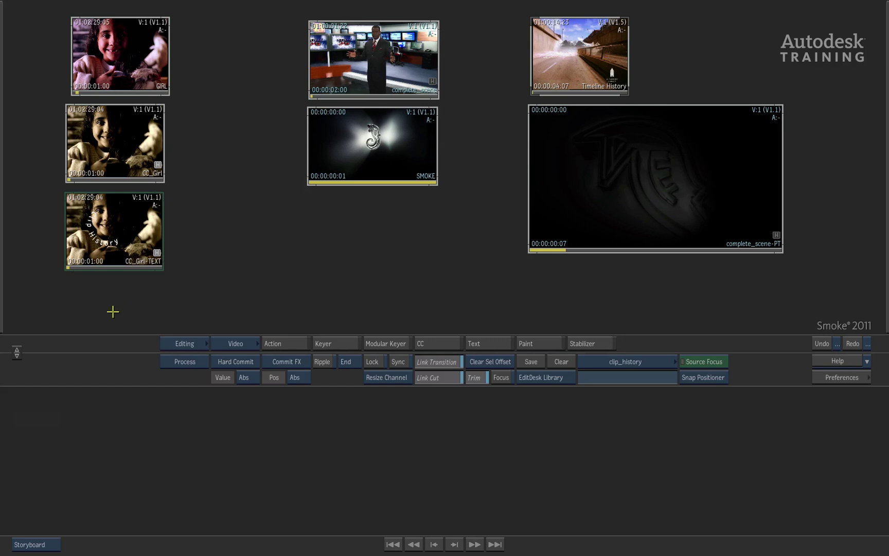
Inspect CC_Girl-TEXT's history chain (GIRL > Colour Correct > Text), then return to Storyboard
click(157, 254)
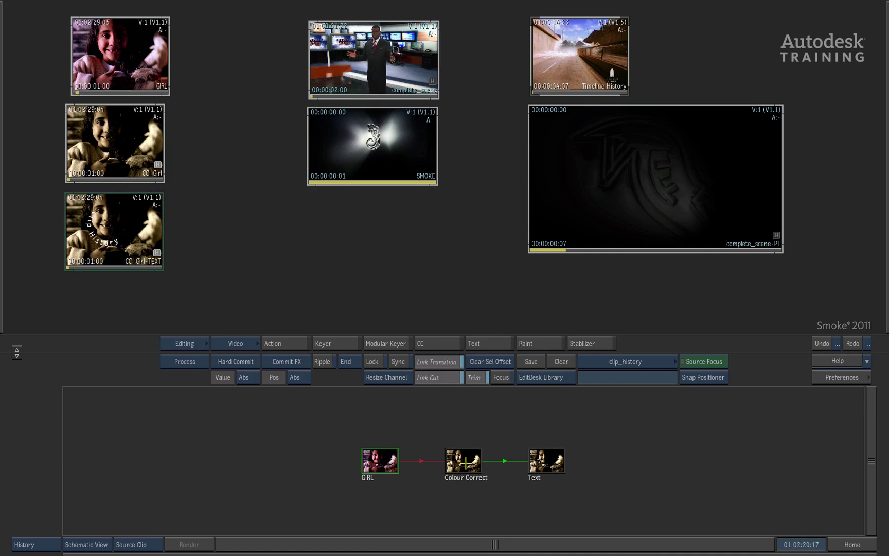
click(464, 461)
key(Escape)
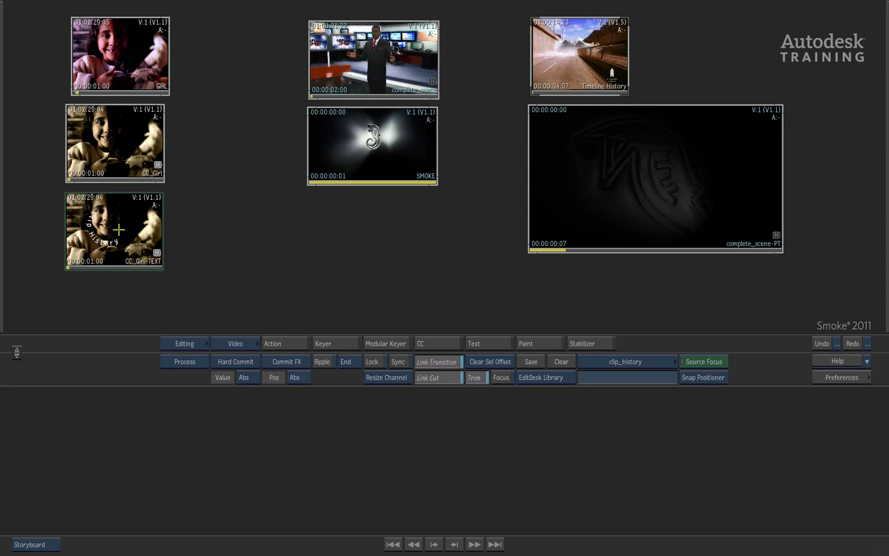
Load CC_Girl-TEXT as a record timeline, open its Text effect and leave with changes cancelled
drag(119, 229, 447, 484)
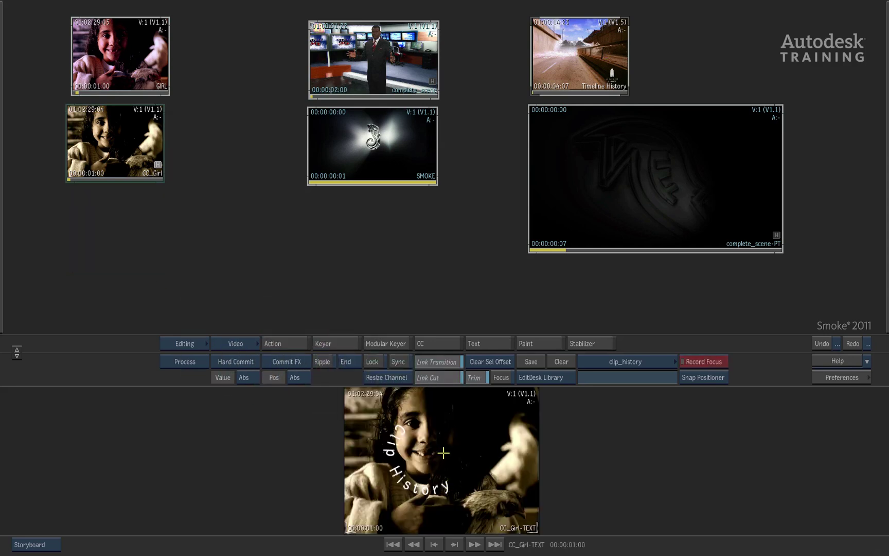
click(443, 460)
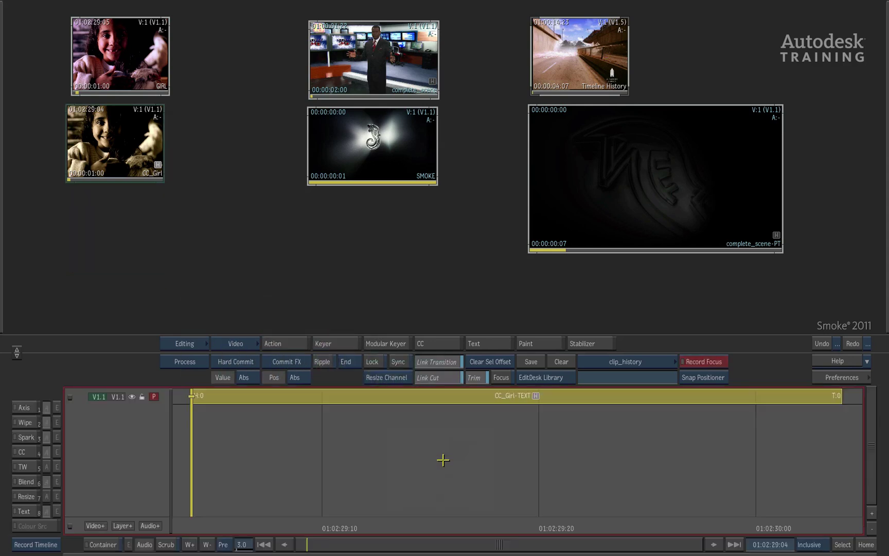
double_click(535, 395)
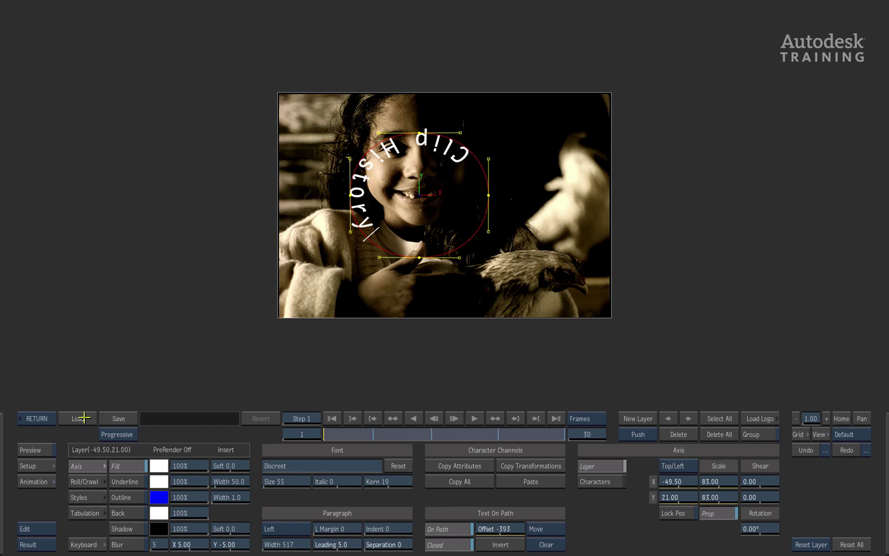
drag(44, 417, 69, 404)
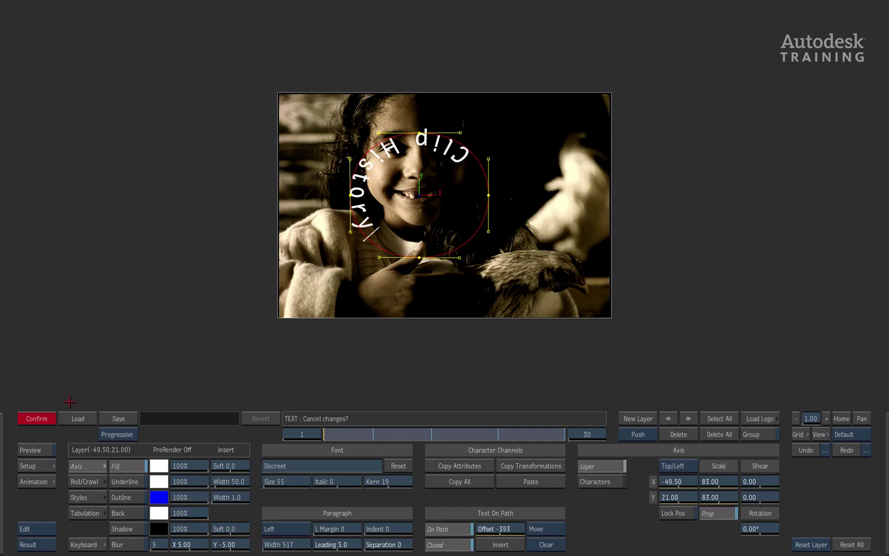
click(42, 419)
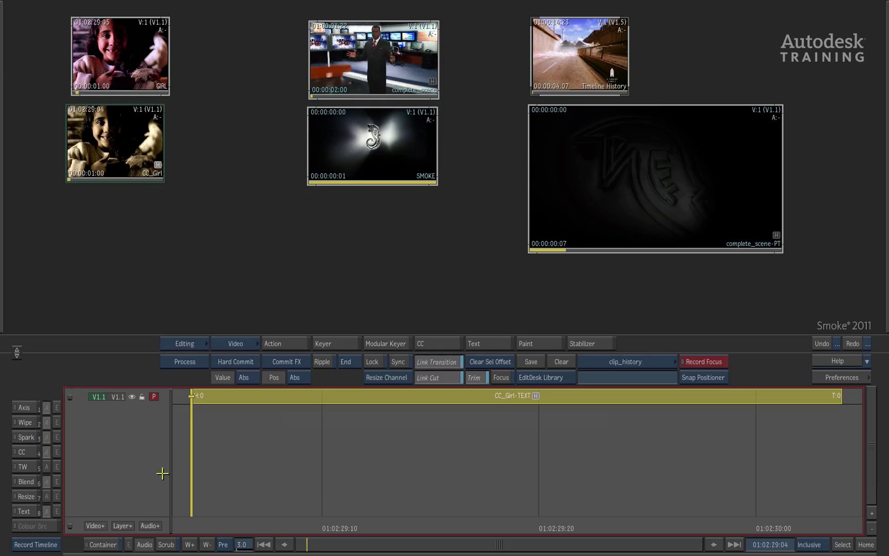
Switch the lower panel to History and open CC_Girl-TEXT's Colour Correct node for editing
click(55, 542)
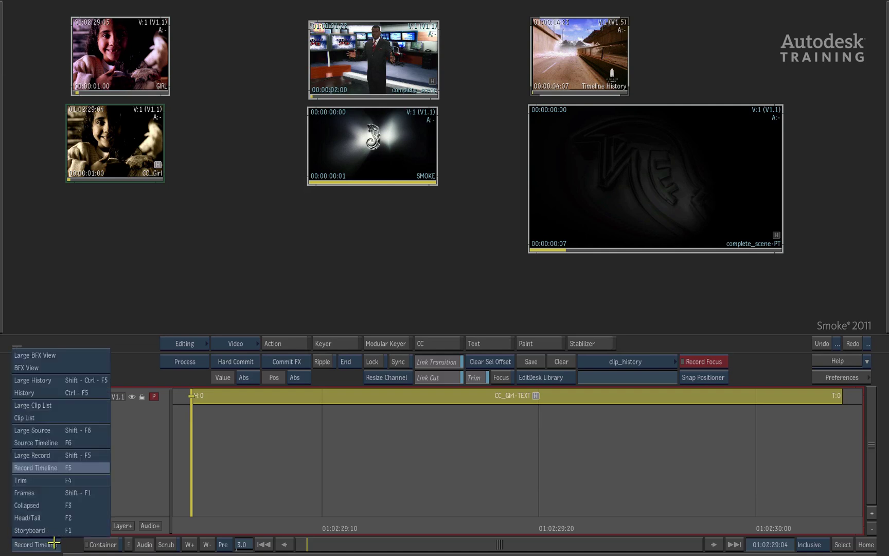
click(85, 392)
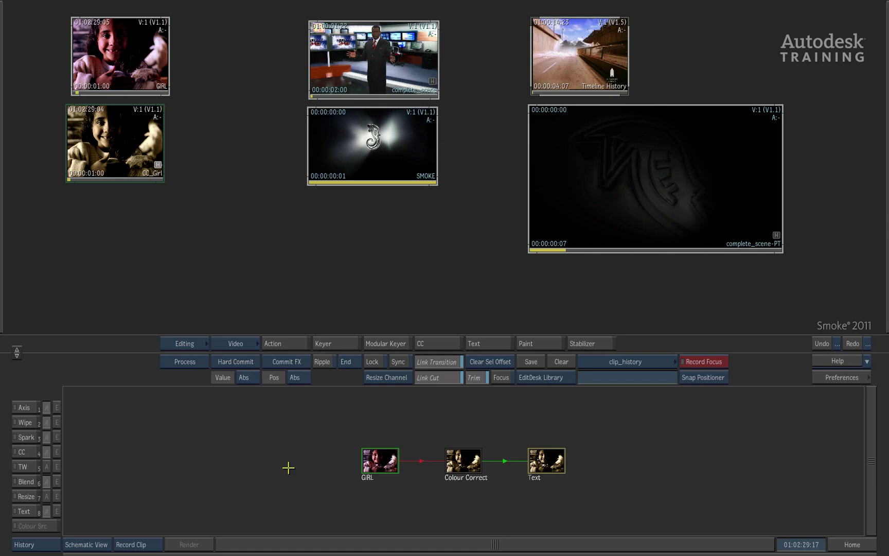
double_click(549, 463)
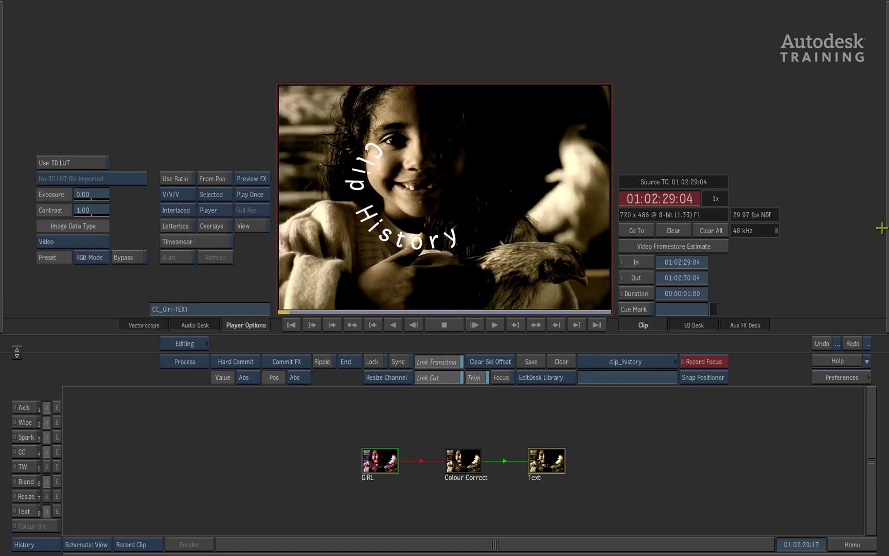
click(464, 464)
double_click(469, 463)
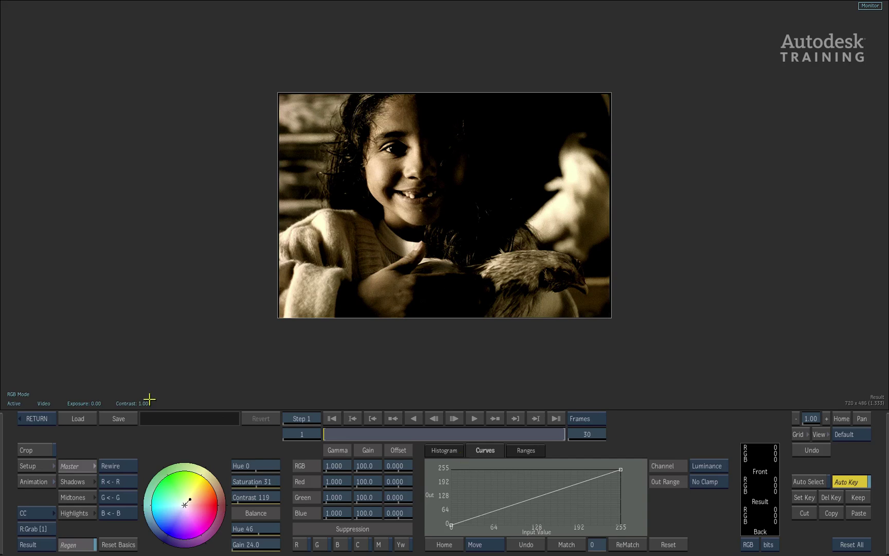
Tint the colour correction purple-blue (Hue 240, Gain 33.0) and reprocess the clip history
click(178, 517)
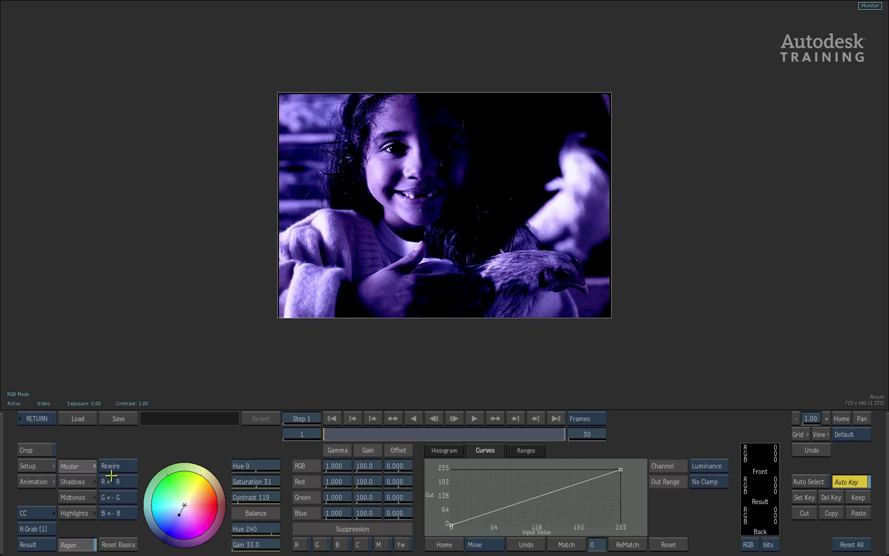
click(37, 420)
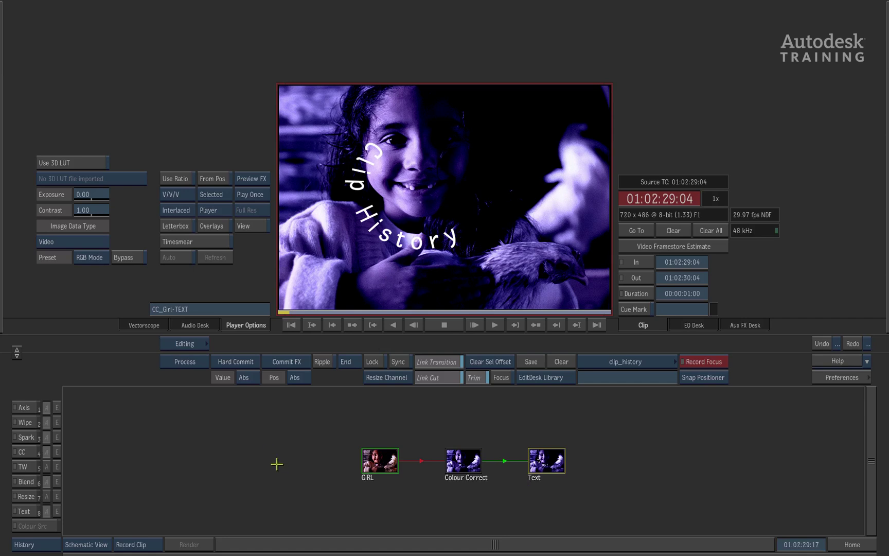
Scrub through the purple-tinted CC_Girl-TEXT on the record timeline, then close the timeline
key(t)
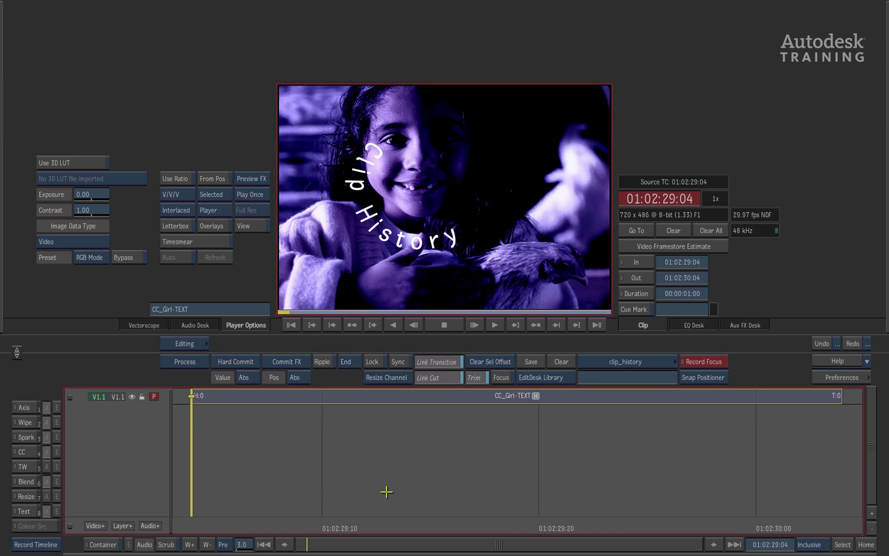
key(Right)
key(Right)
key(Right)
drag(371, 516, 446, 477)
drag(563, 481, 313, 499)
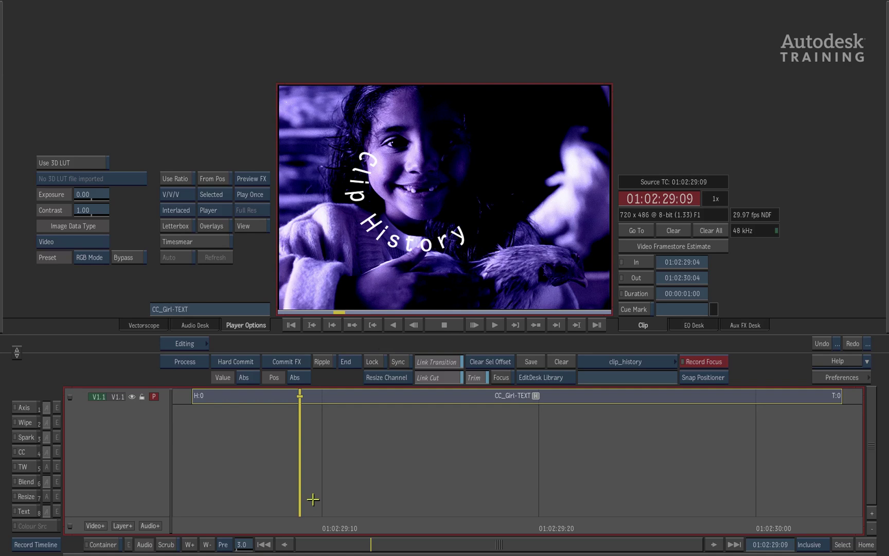
key(Escape)
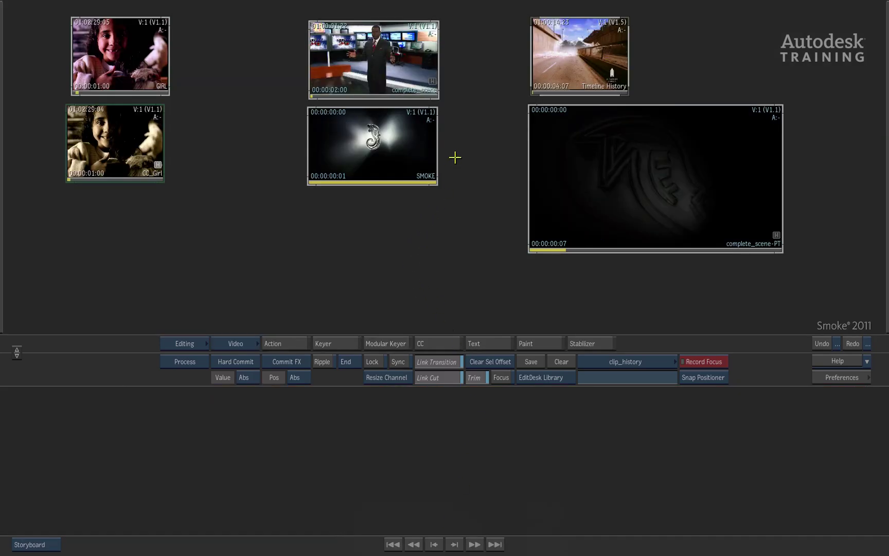
Load complete_scene as a record timeline, select the clip and bring up the view layouts list
drag(376, 61, 449, 497)
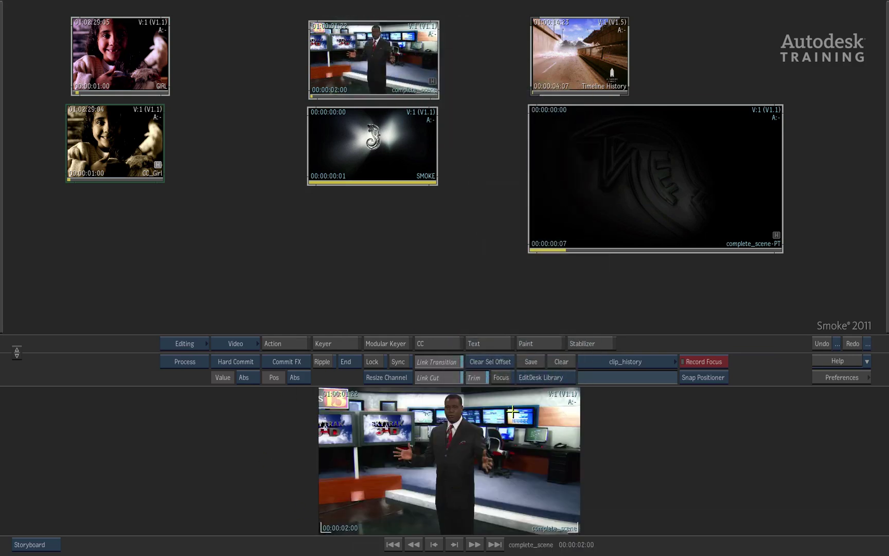
click(462, 458)
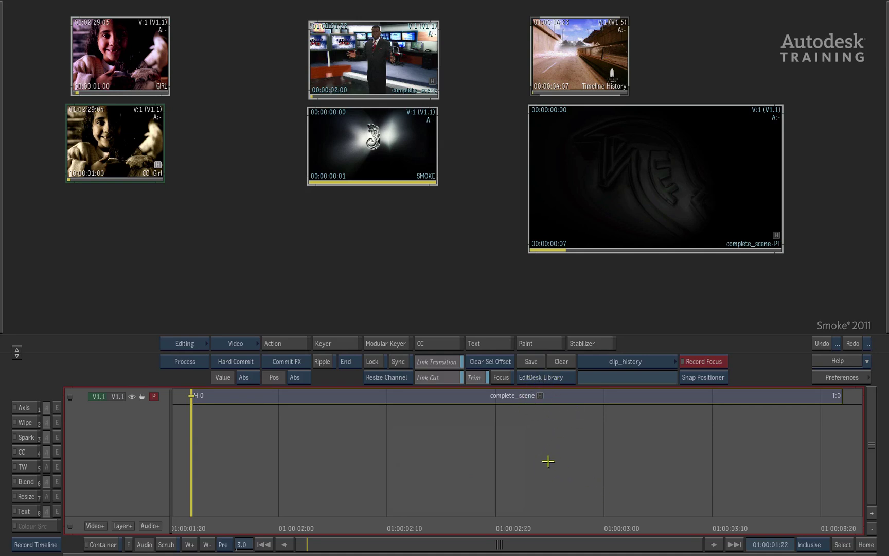
click(558, 400)
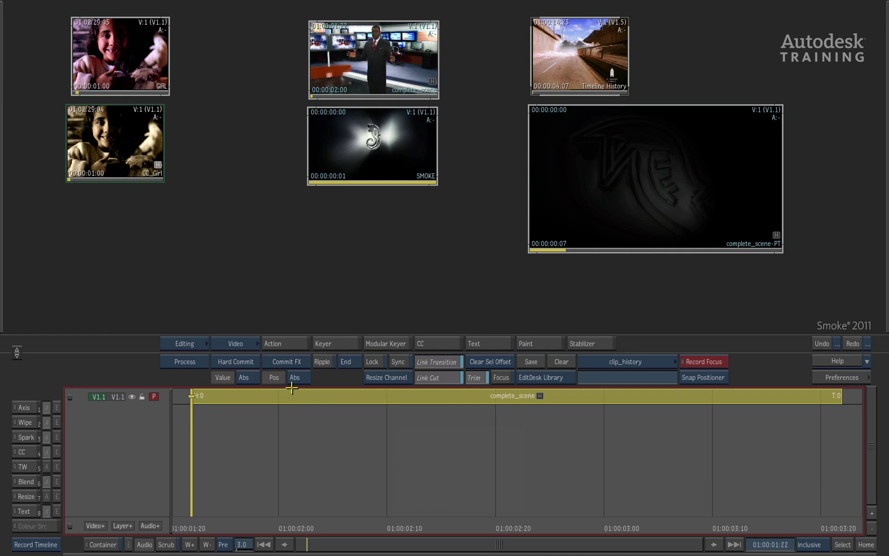
click(47, 543)
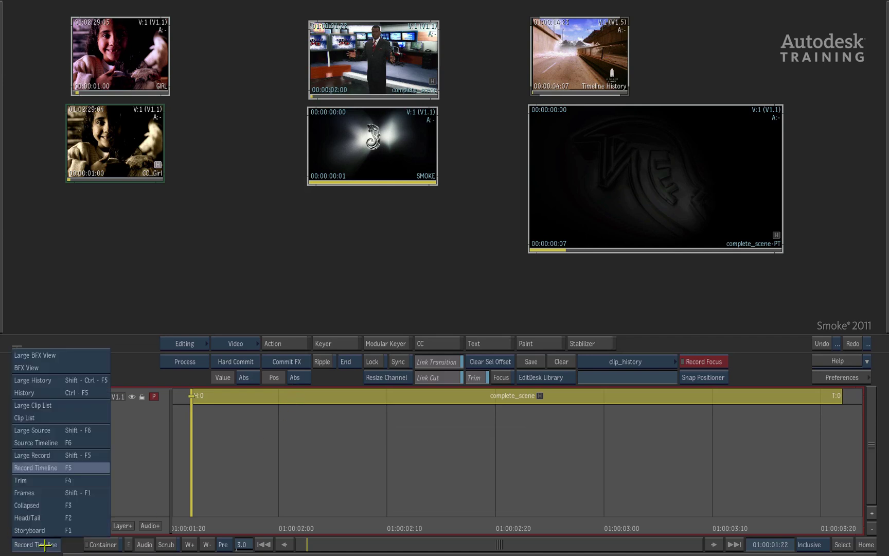
Review complete_scene's history in Large History, then return to the player and scrub the clip
click(54, 379)
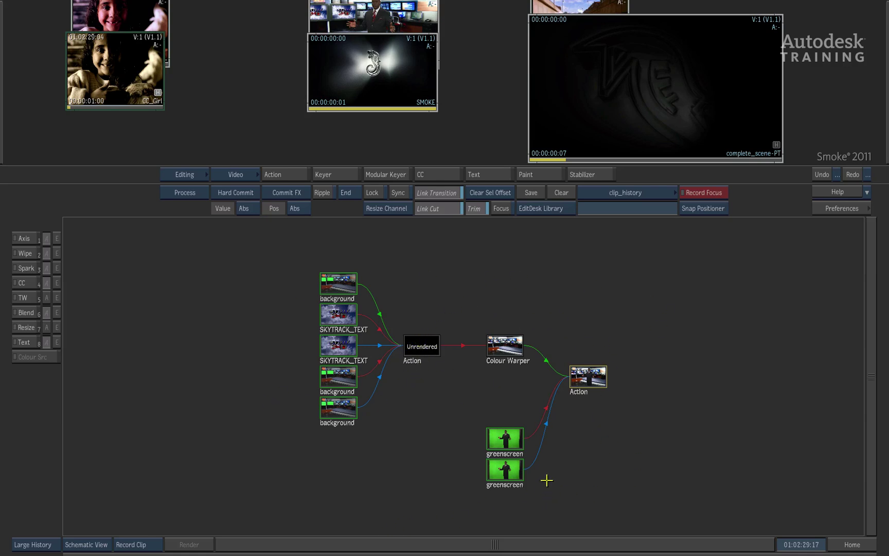
key(p)
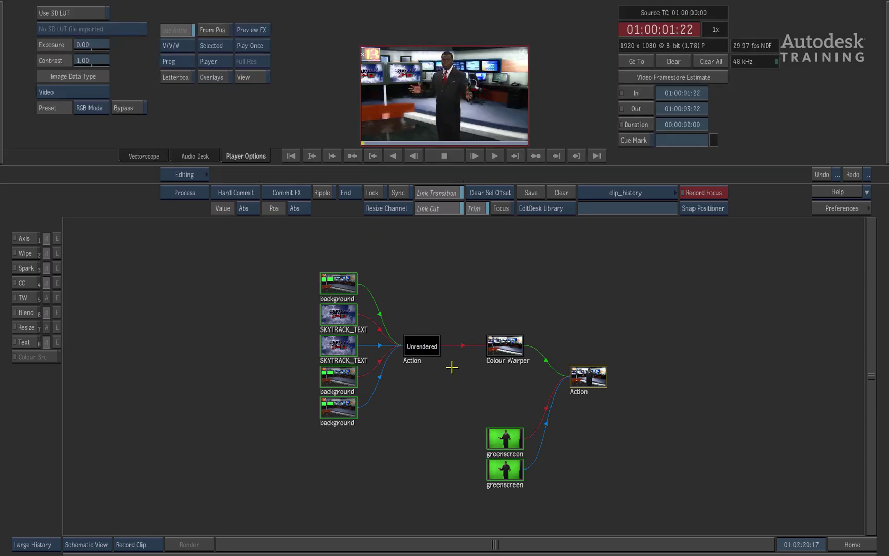
key(Escape)
drag(202, 524, 292, 464)
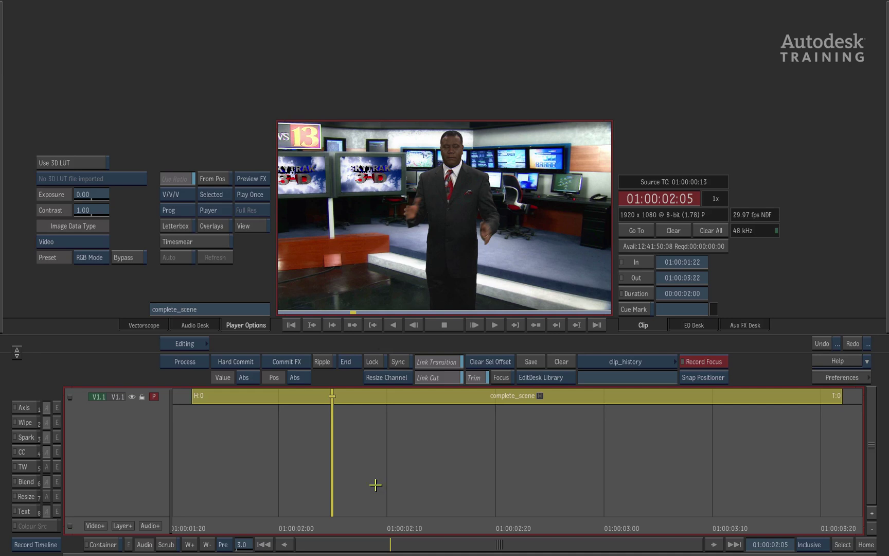
Scrub through the newsroom clip and return to its first frame
key(Home)
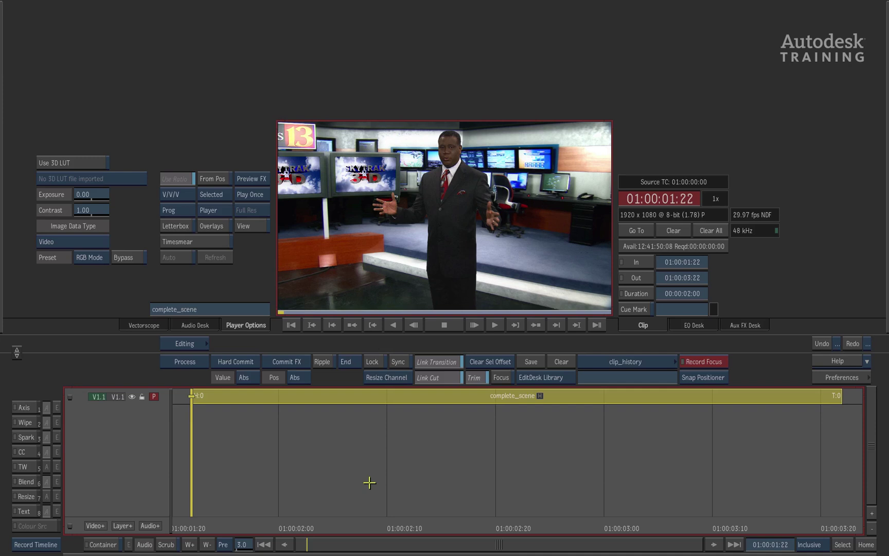
drag(208, 528, 327, 503)
key(Home)
Add video layer V1.2, copy complete_scene onto it and select the copy
click(133, 525)
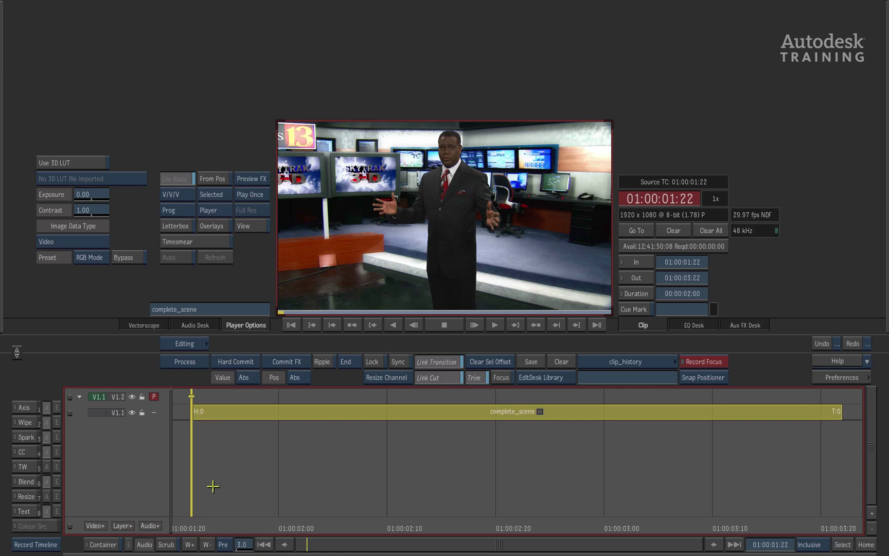
drag(436, 409, 441, 396)
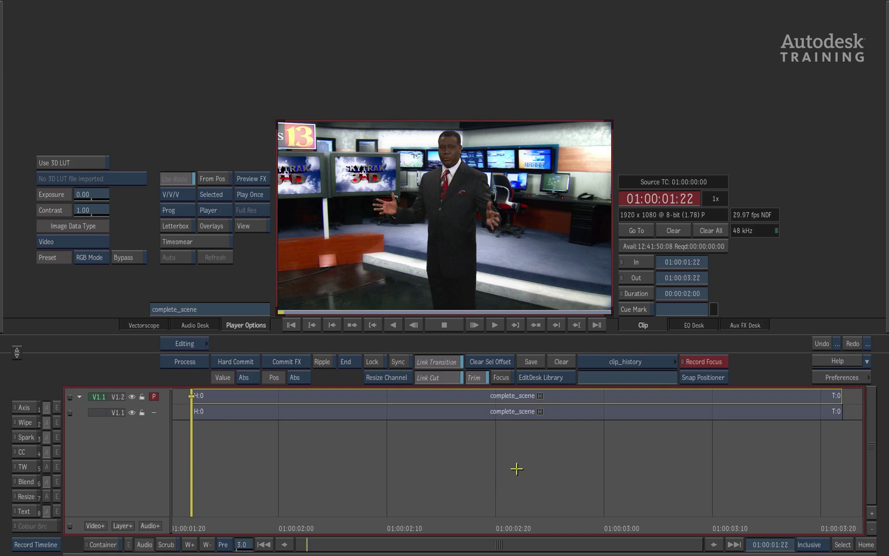
click(323, 401)
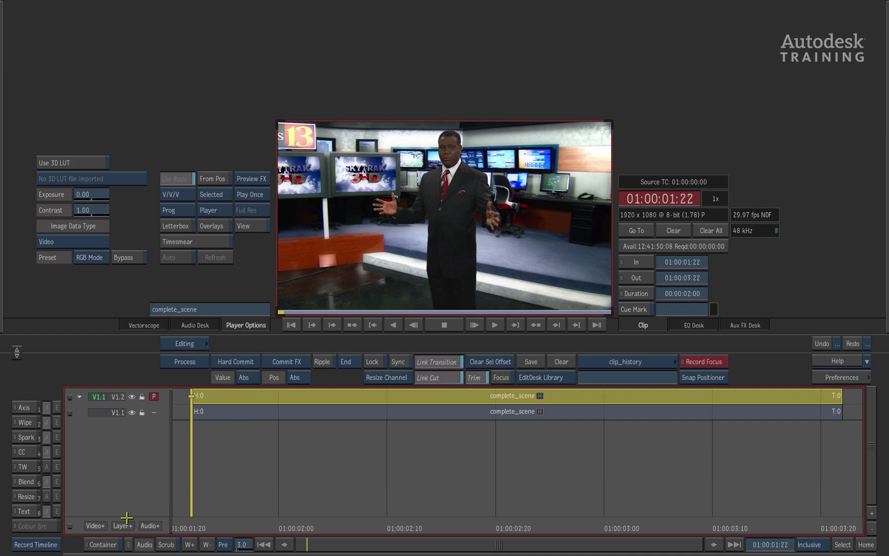
Show the top clip's History schematic, zoomed and panned to frame the SKYTRACK_TEXT and Action nodes
click(46, 543)
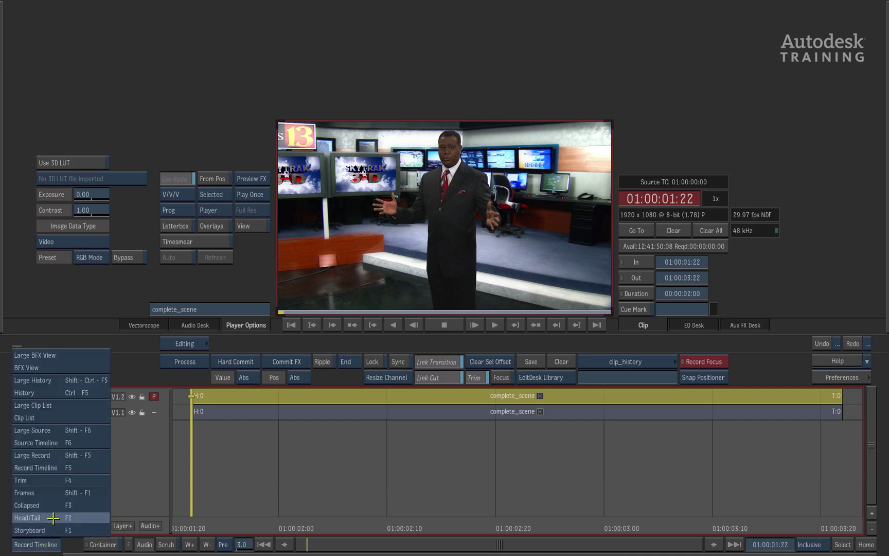
click(77, 392)
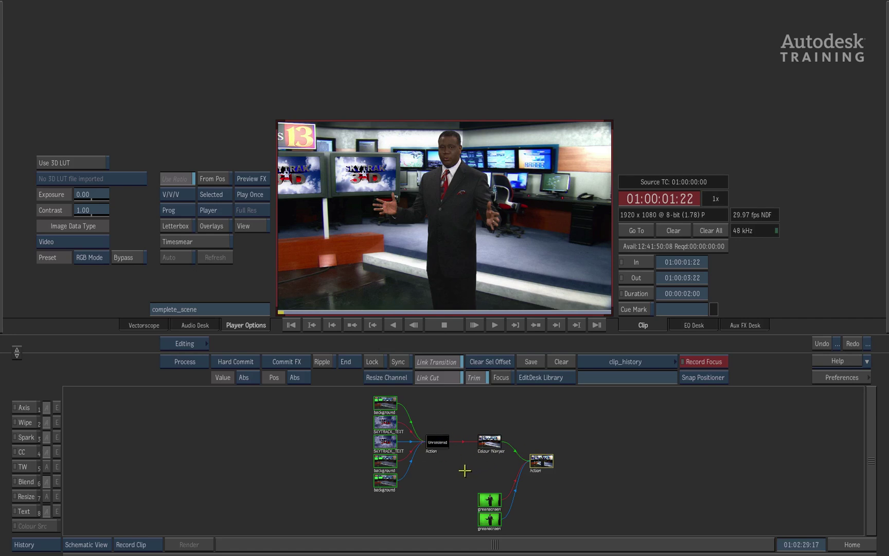
drag(495, 545, 491, 448)
drag(354, 484, 442, 532)
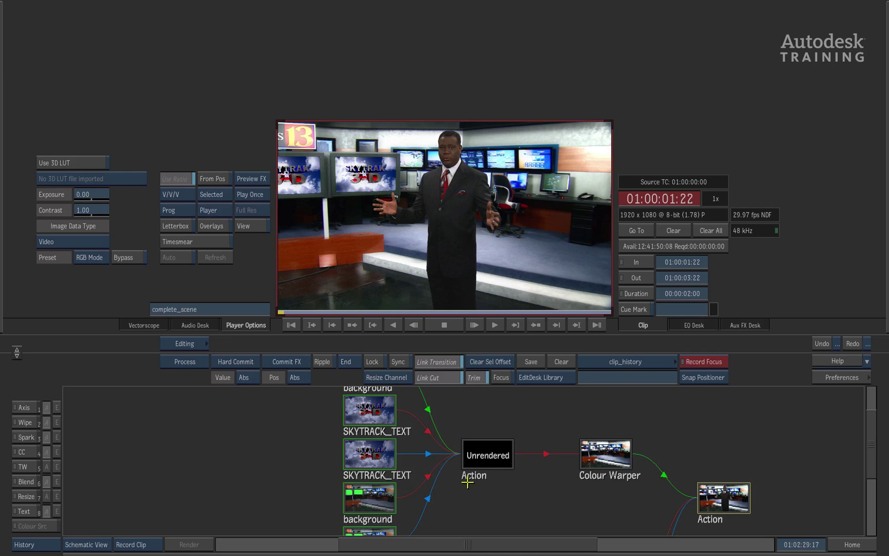
drag(467, 482, 536, 515)
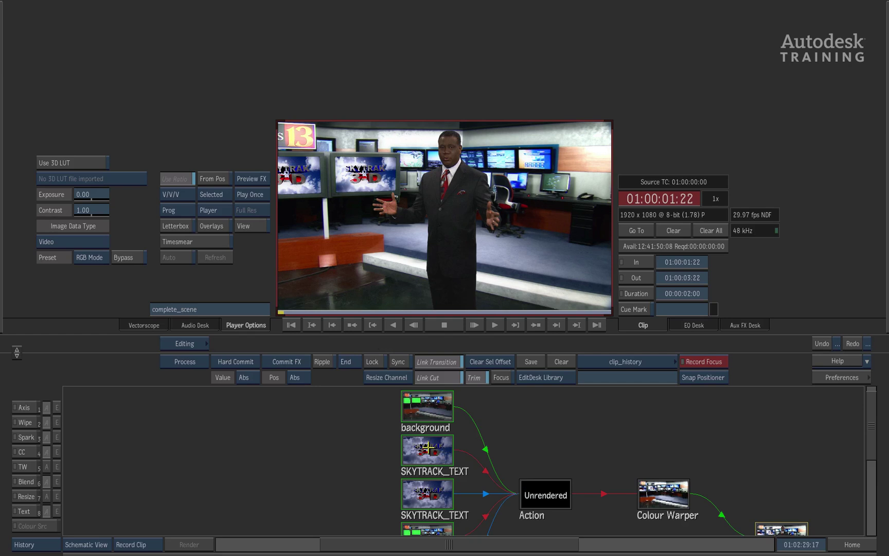
Swap each of the two SKYTRACK_TEXT source nodes for the SMOKE clip from the desktop
key(Escape)
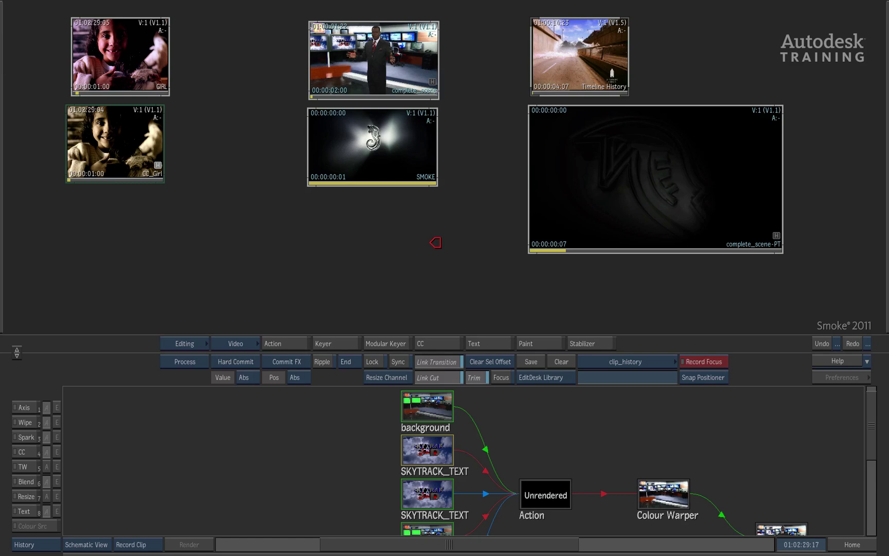
click(320, 120)
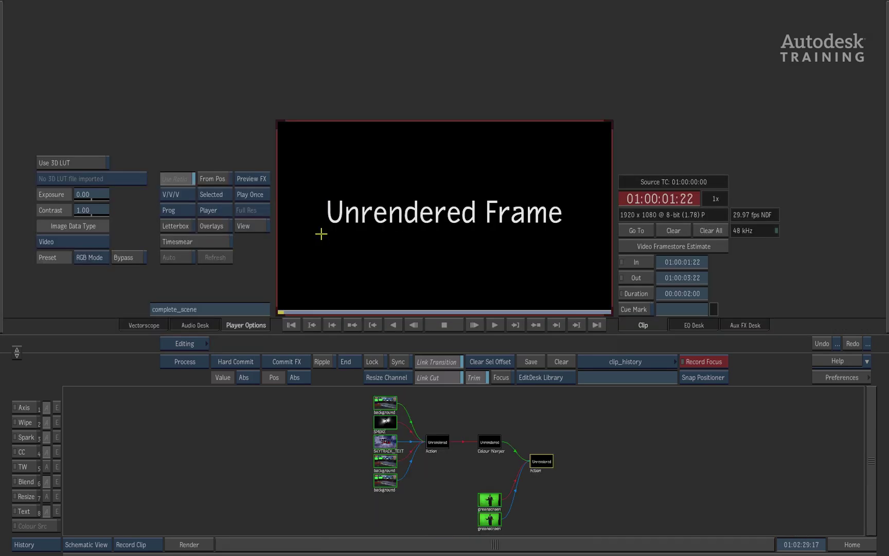
key(Escape)
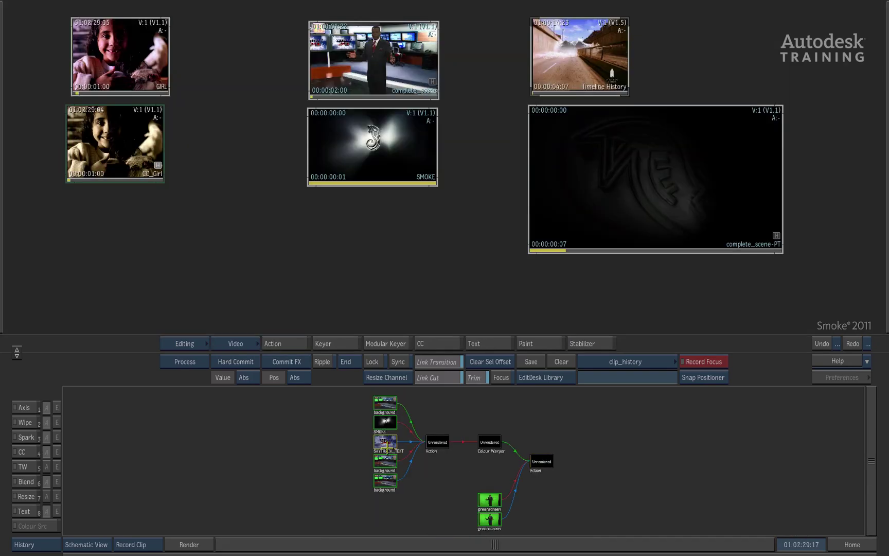
click(329, 112)
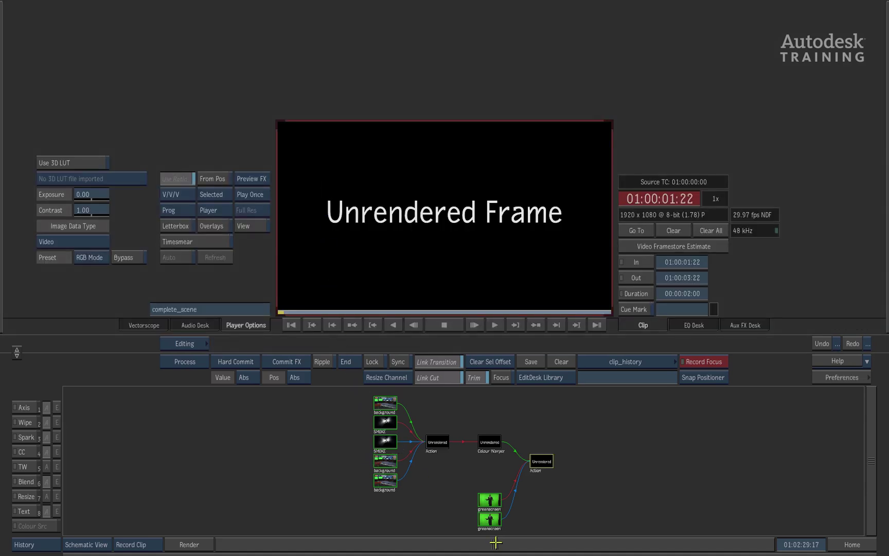
Frame the SMOKE source and Action nodes, then render all 60 frames of complete_scene's history
scroll(469, 466, up, 4)
drag(379, 478, 407, 494)
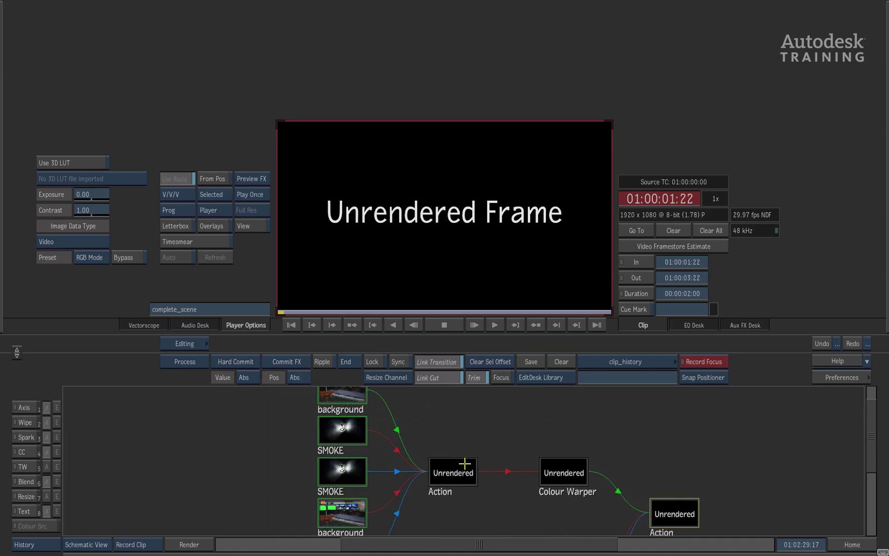
drag(740, 475, 639, 415)
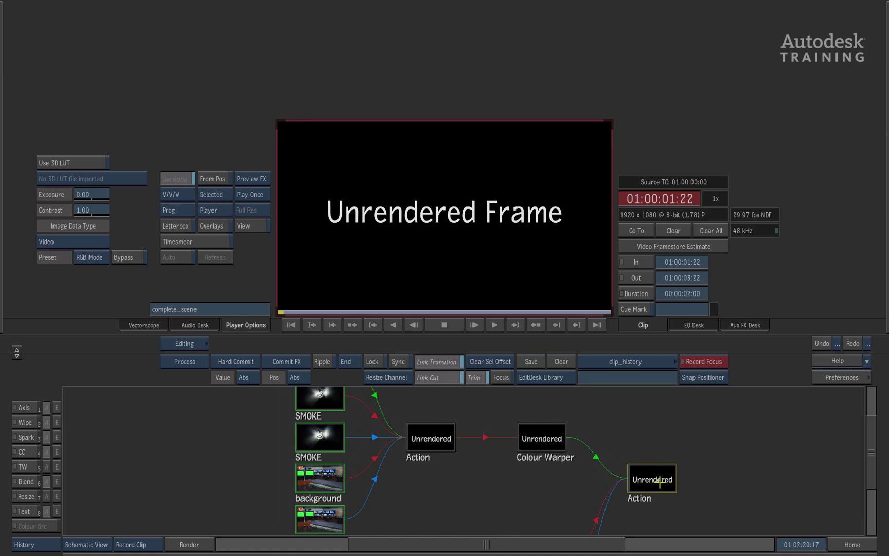
click(197, 547)
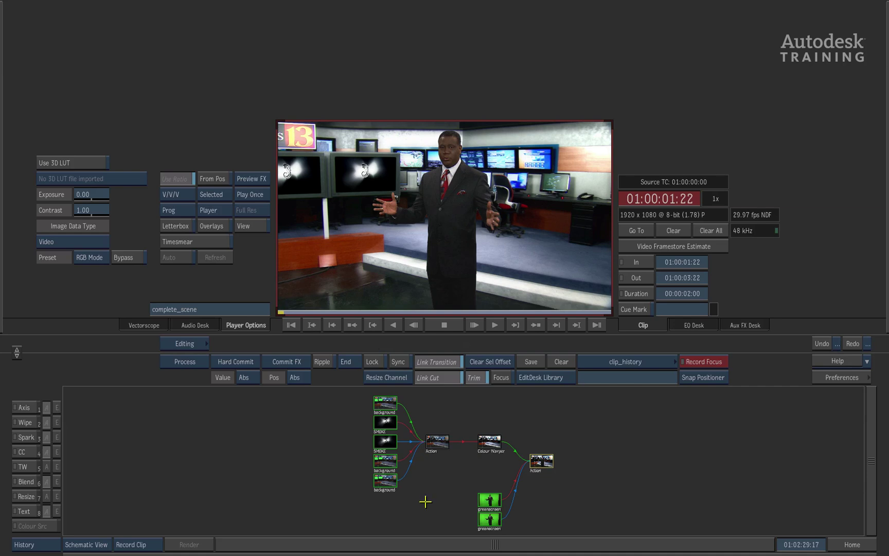
Play and scrub the SMOKE-logo complete_scene on the record timeline, then list the view layouts
key(Escape)
click(216, 516)
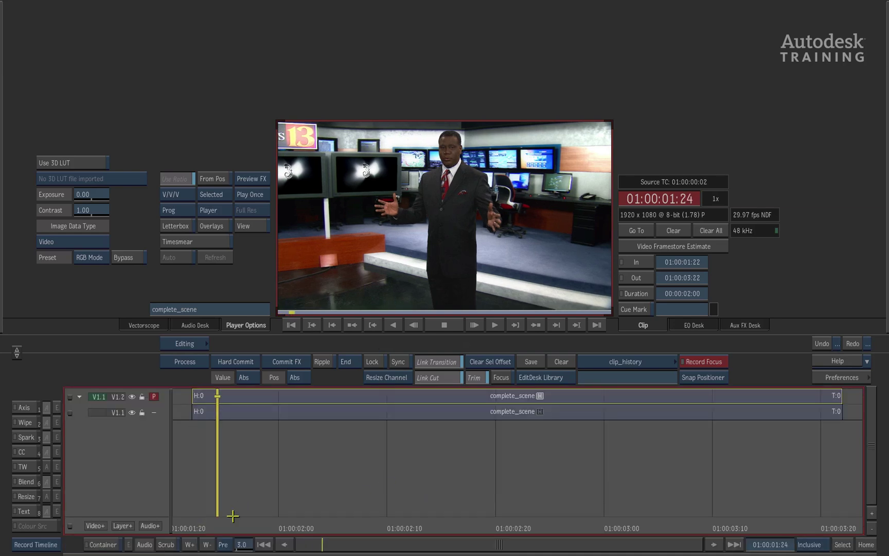
key(space)
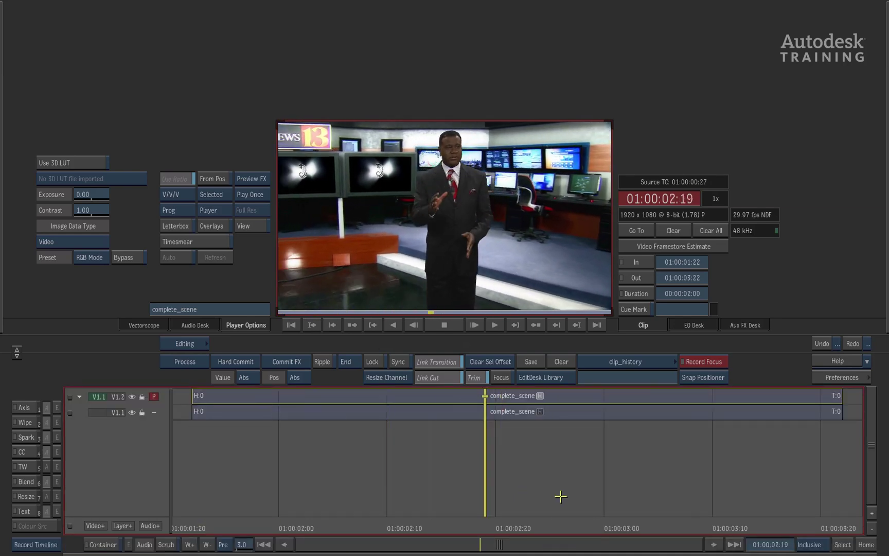
drag(560, 496, 386, 431)
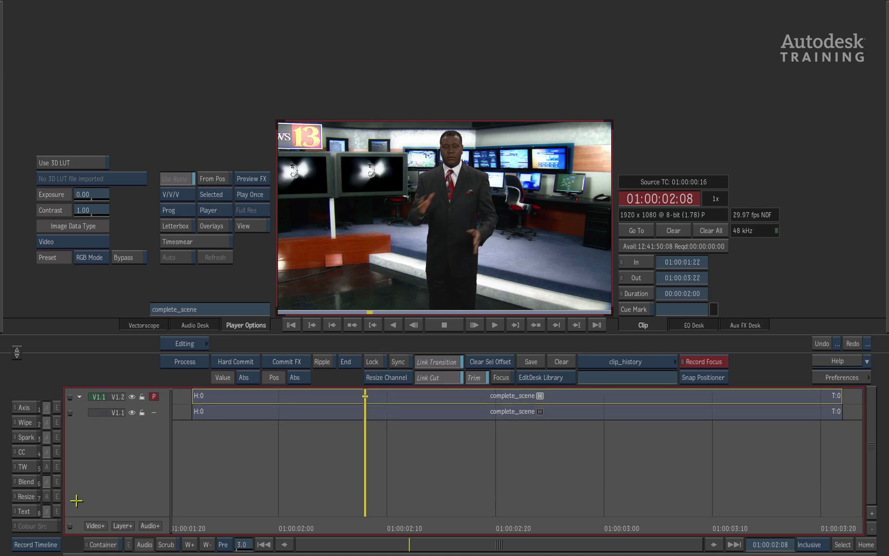
click(47, 544)
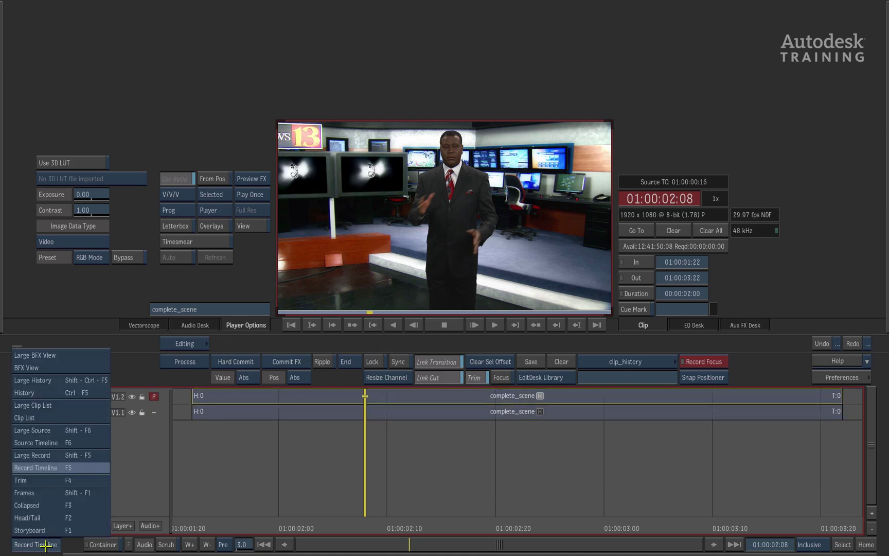
click(72, 383)
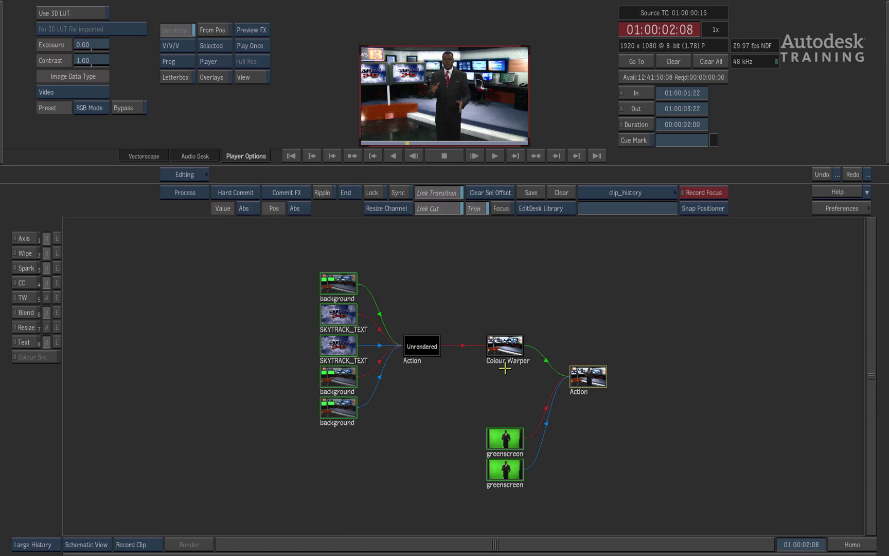
key(ctrl+z)
key(ctrl+y)
key(ctrl+z)
key(ctrl+y)
key(ctrl+z)
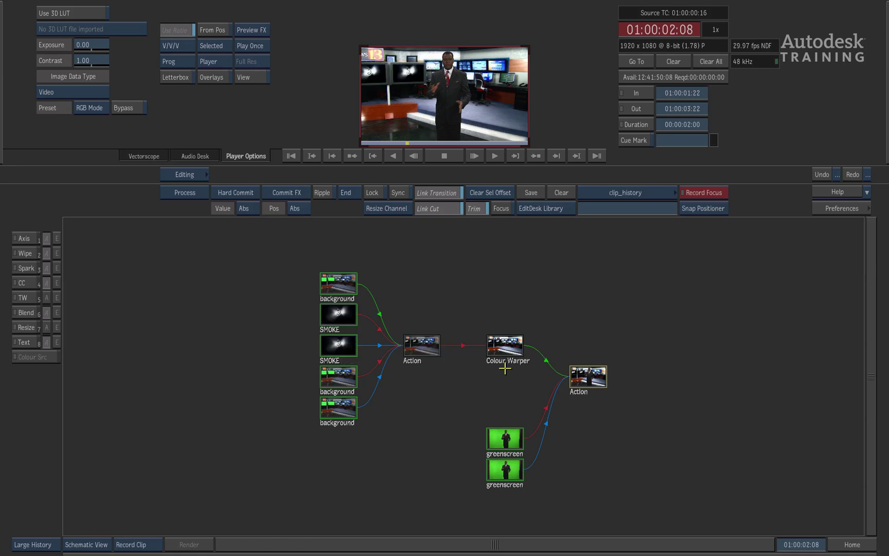
key(ctrl+y)
key(ctrl+z)
key(Escape)
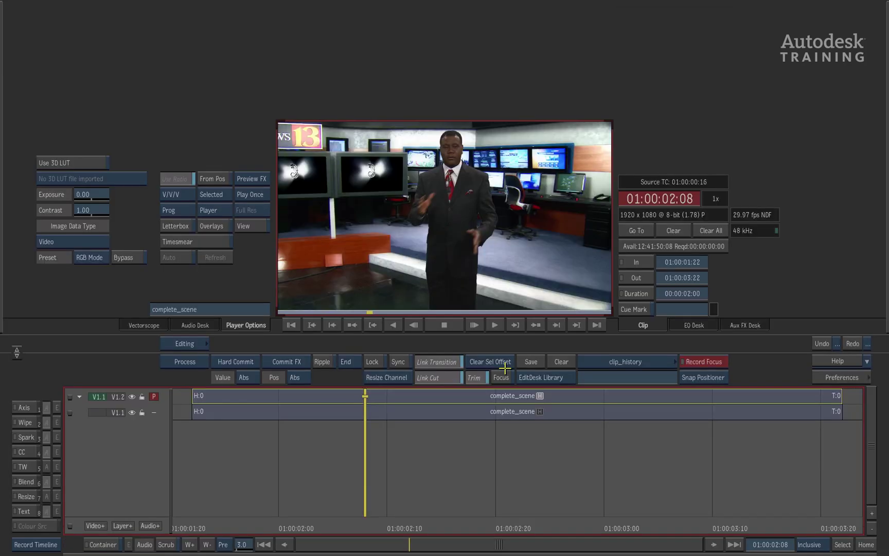
Compare the original SKYTRAK 3D version on V1.1 with the SMOKE-logo copy on V1.2
key(Down)
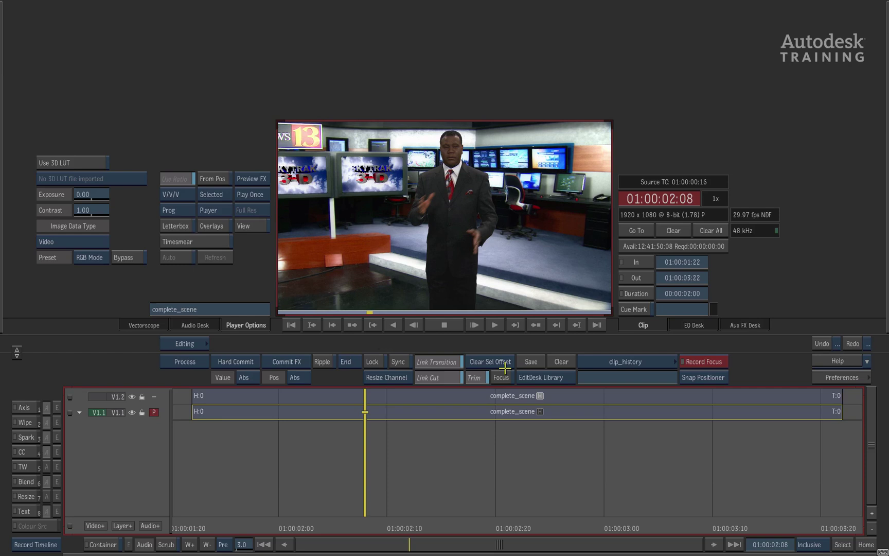
key(Up)
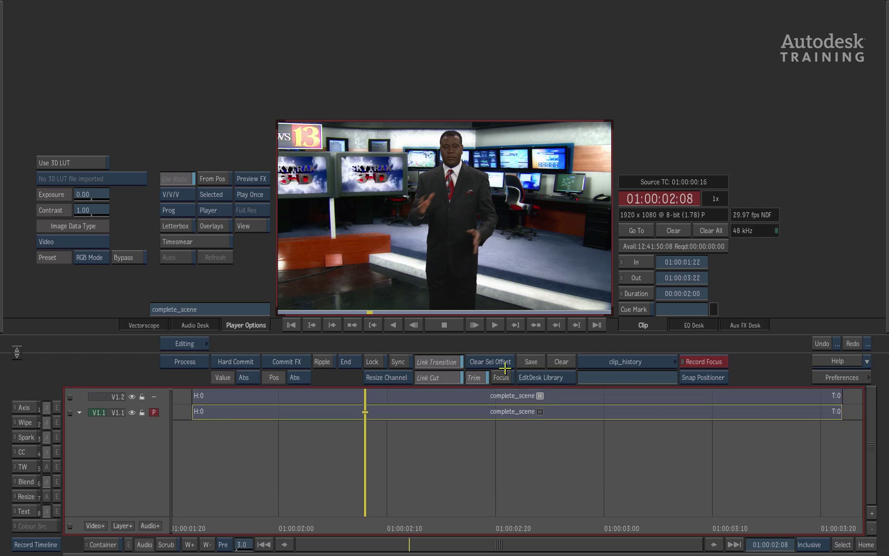